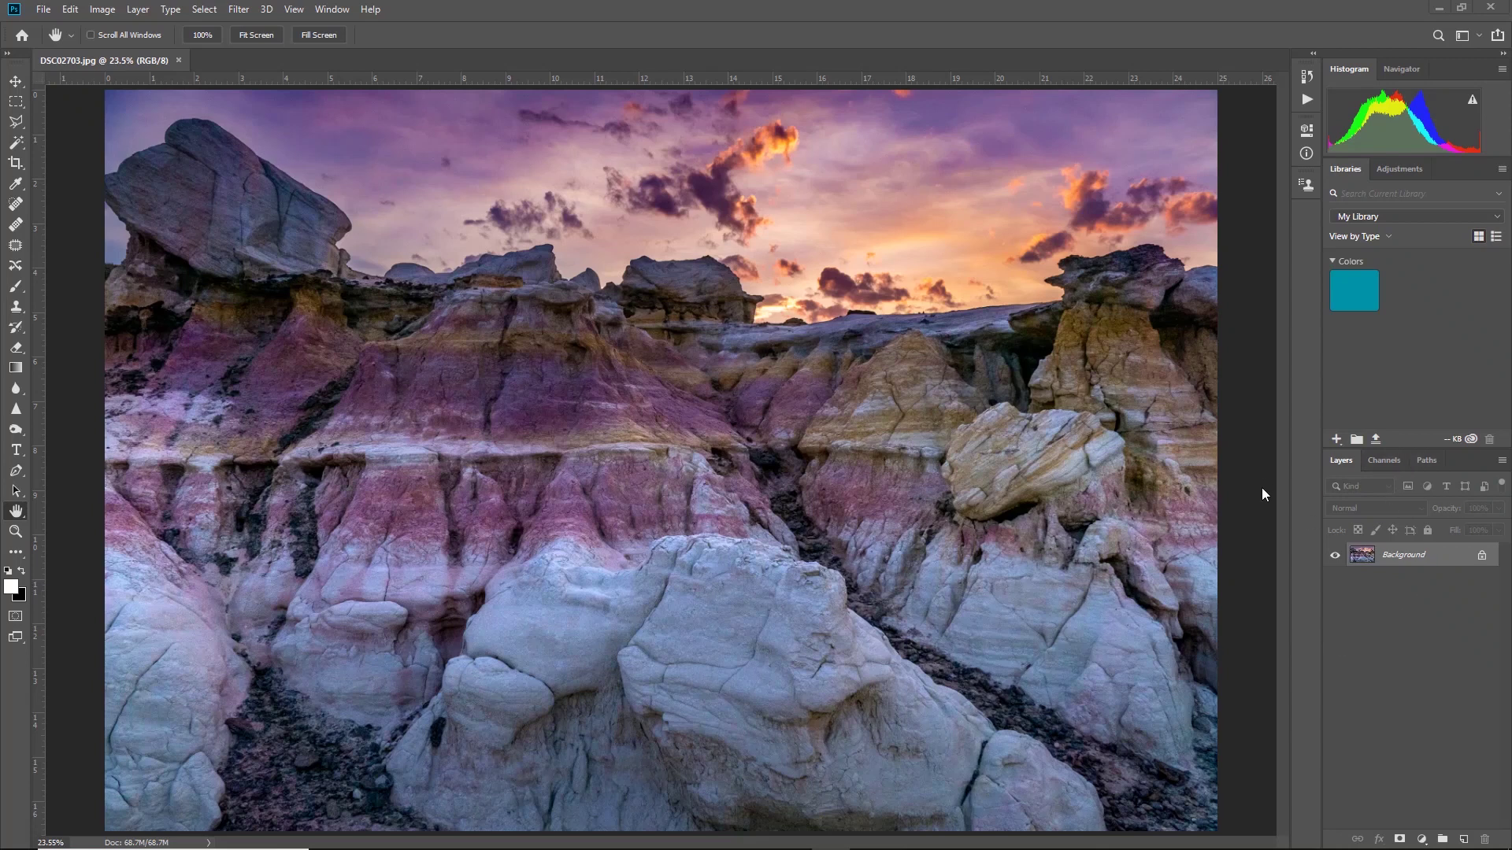
Close the Layers panel with F7 so Libraries fills the right column
{"action": "key", "text": "F7"}
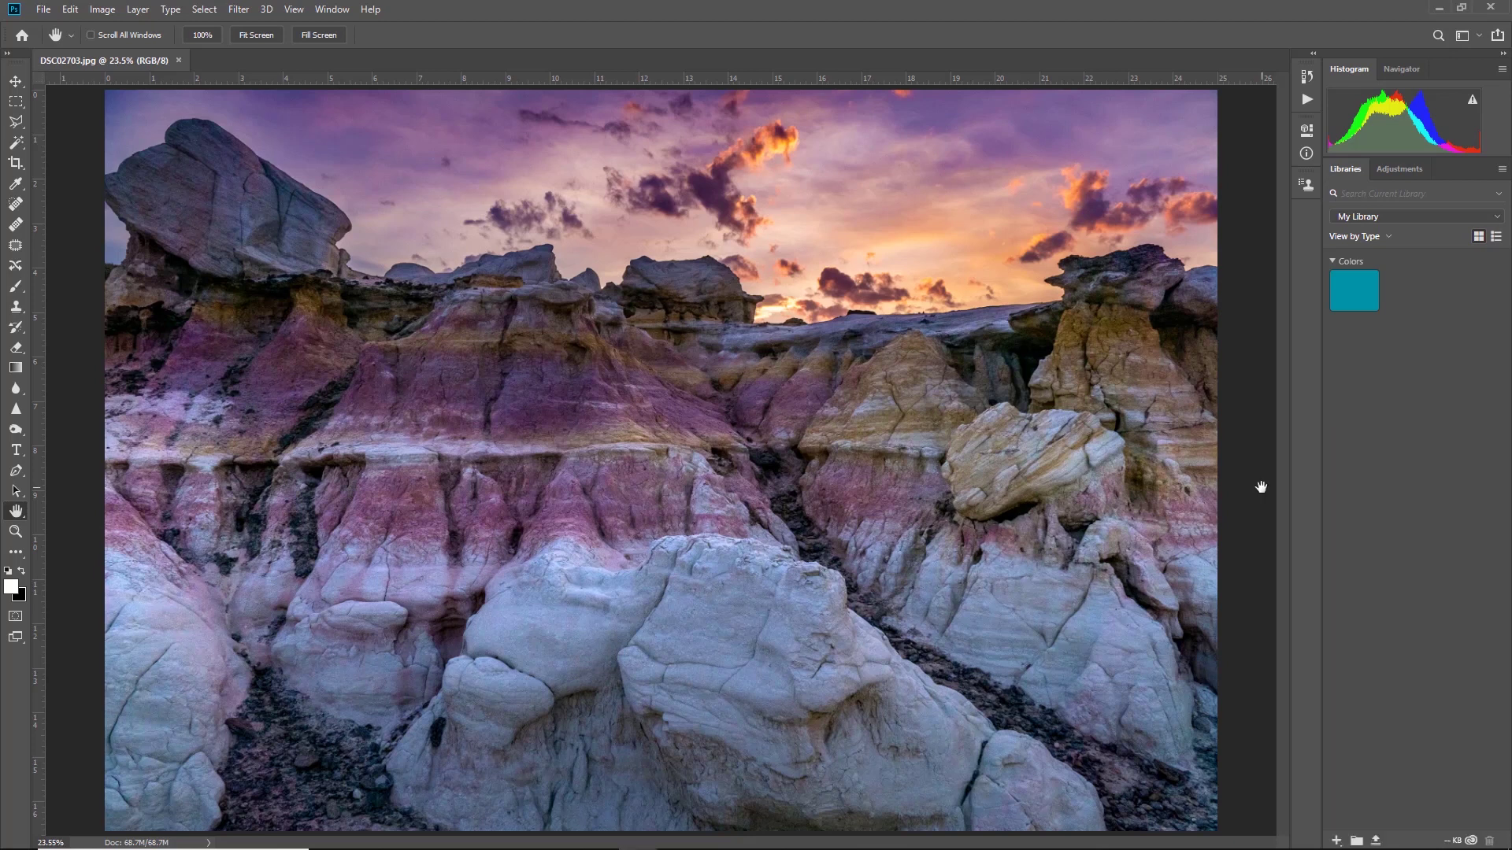
Reopen the Layers panel from the Window menu beneath Libraries
{"action": "left_click", "coordinate": [334, 9]}
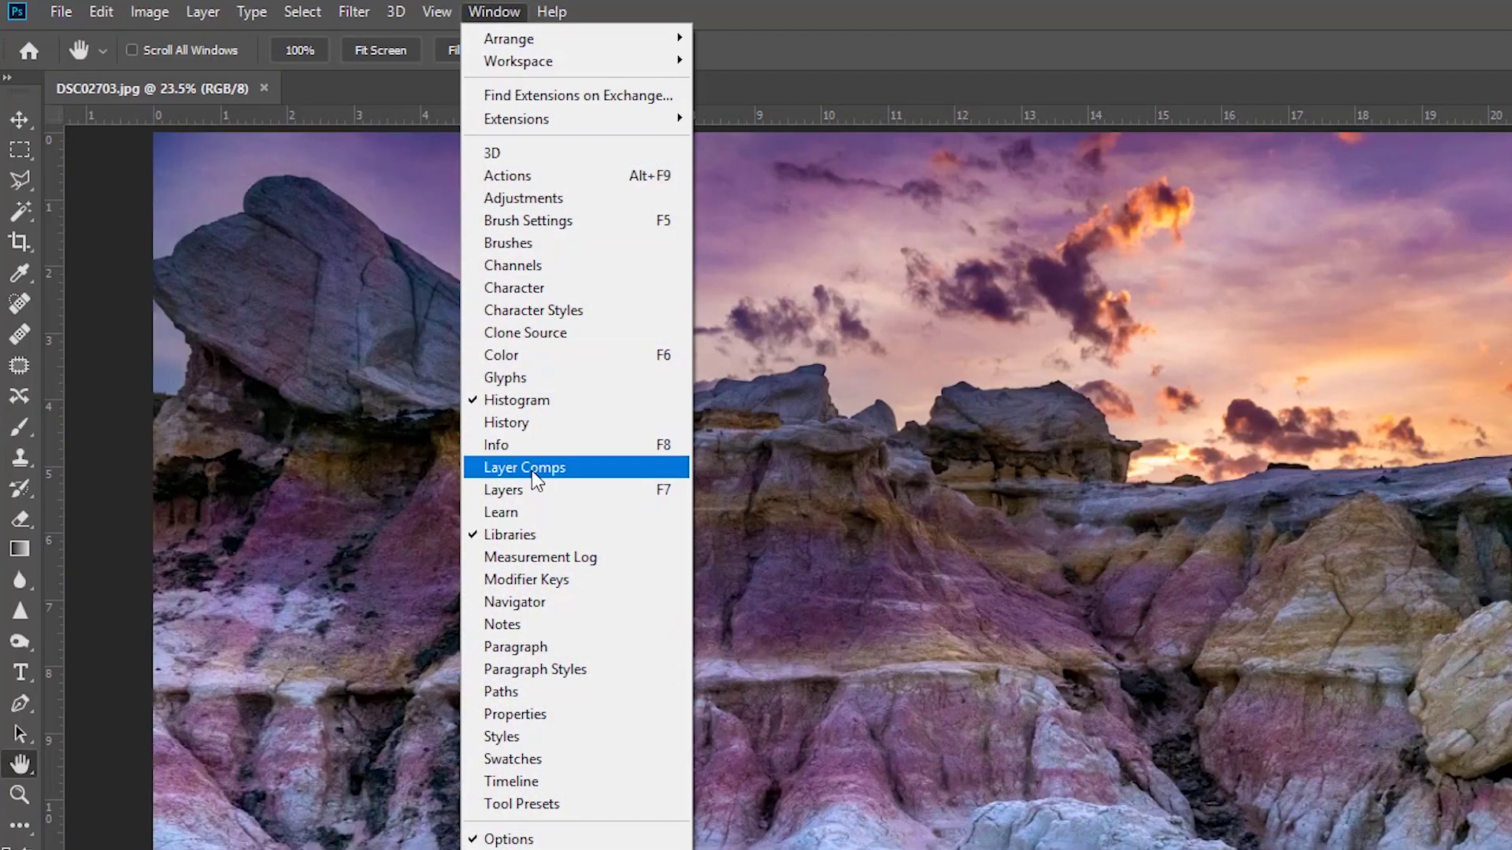
{"action": "left_click", "coordinate": [537, 490]}
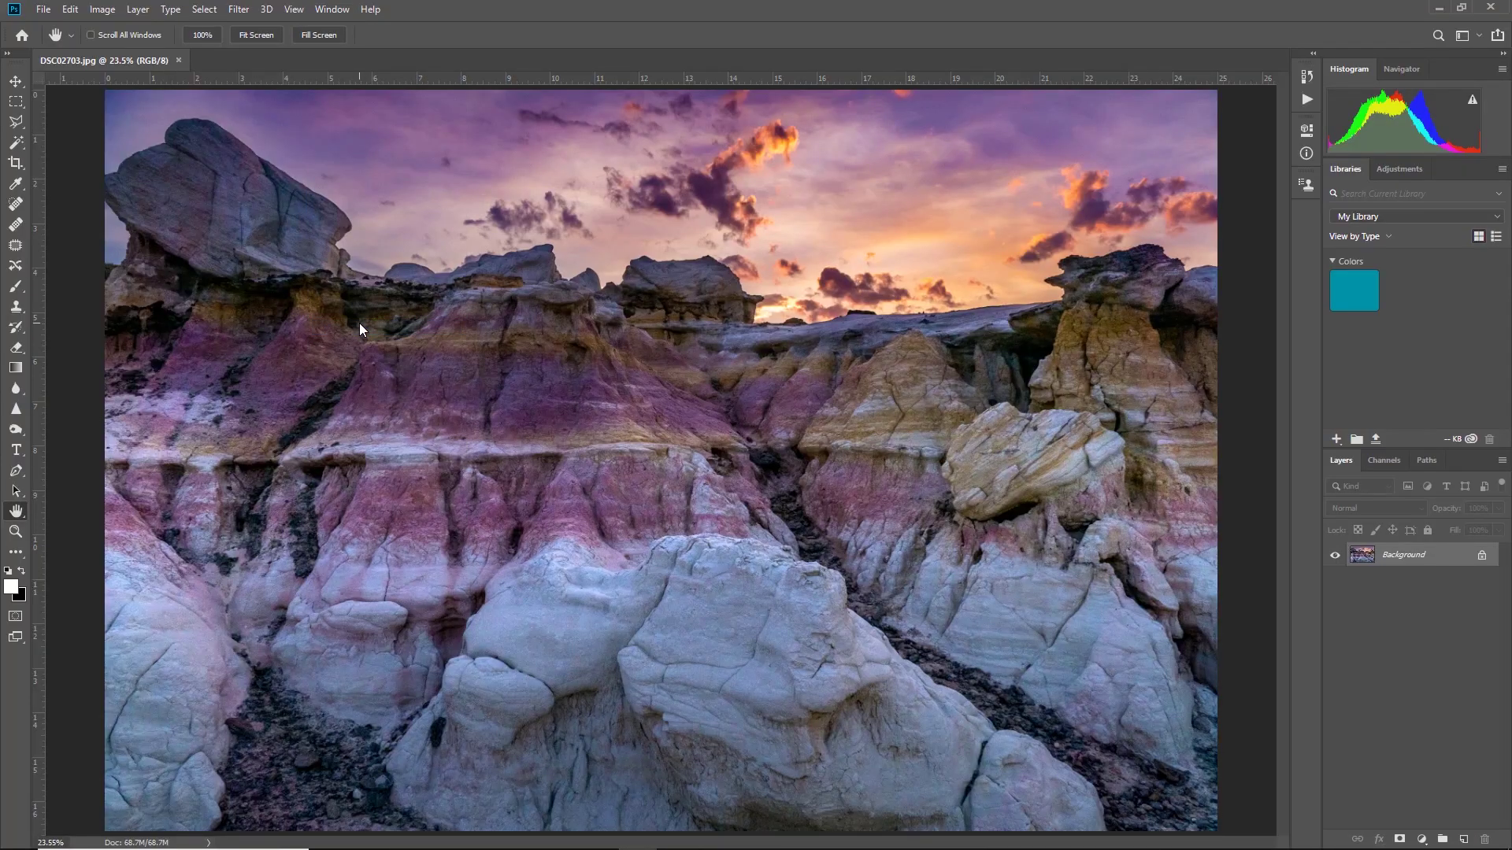
Close the right panel dock, the Tools panel and the options bar
{"action": "left_click", "coordinate": [387, 359]}
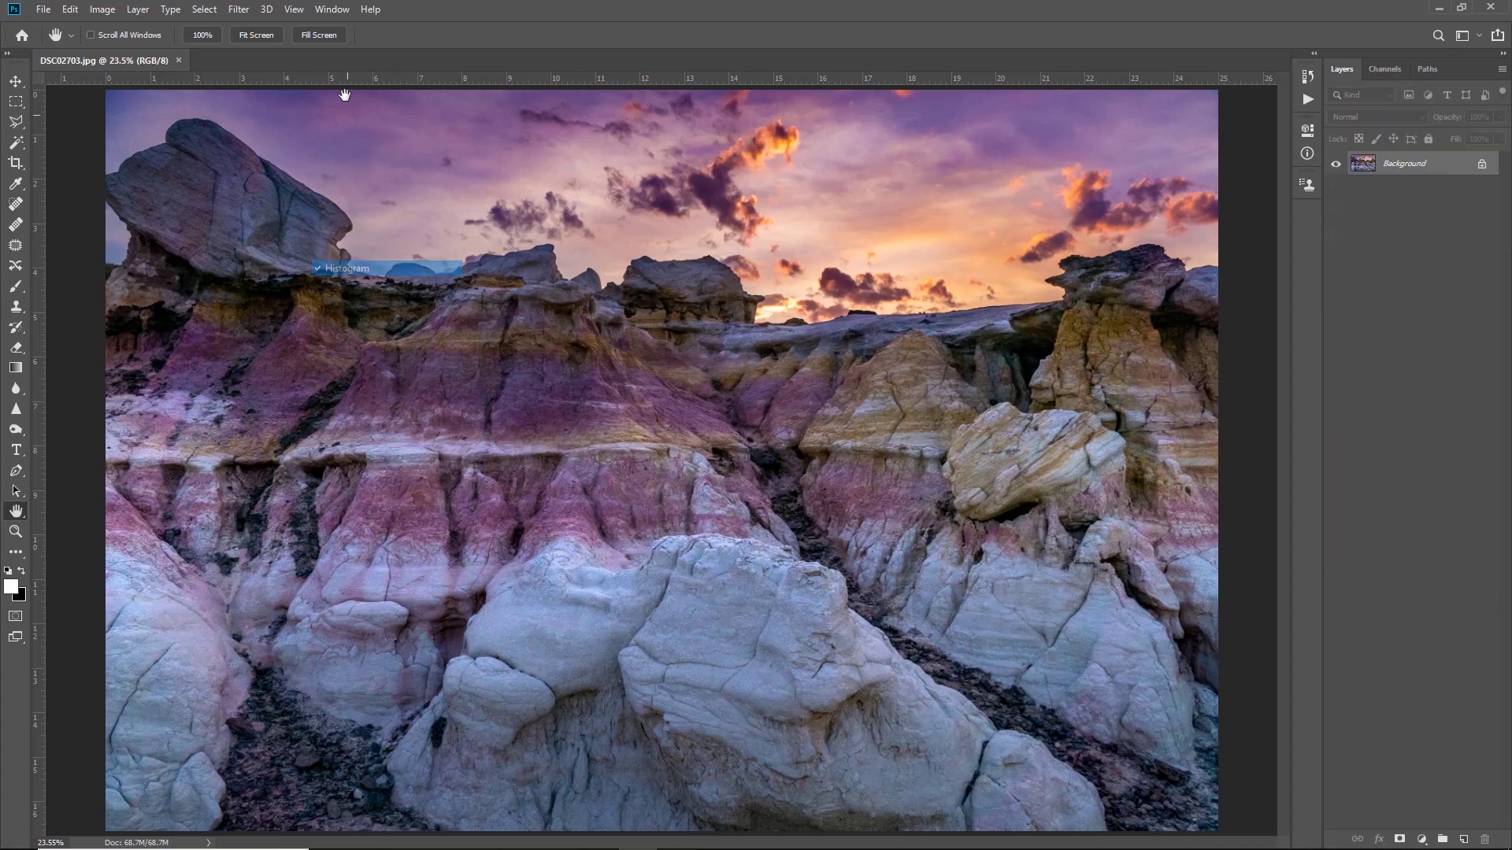
{"action": "left_click", "coordinate": [331, 9]}
{"action": "left_click", "coordinate": [355, 556]}
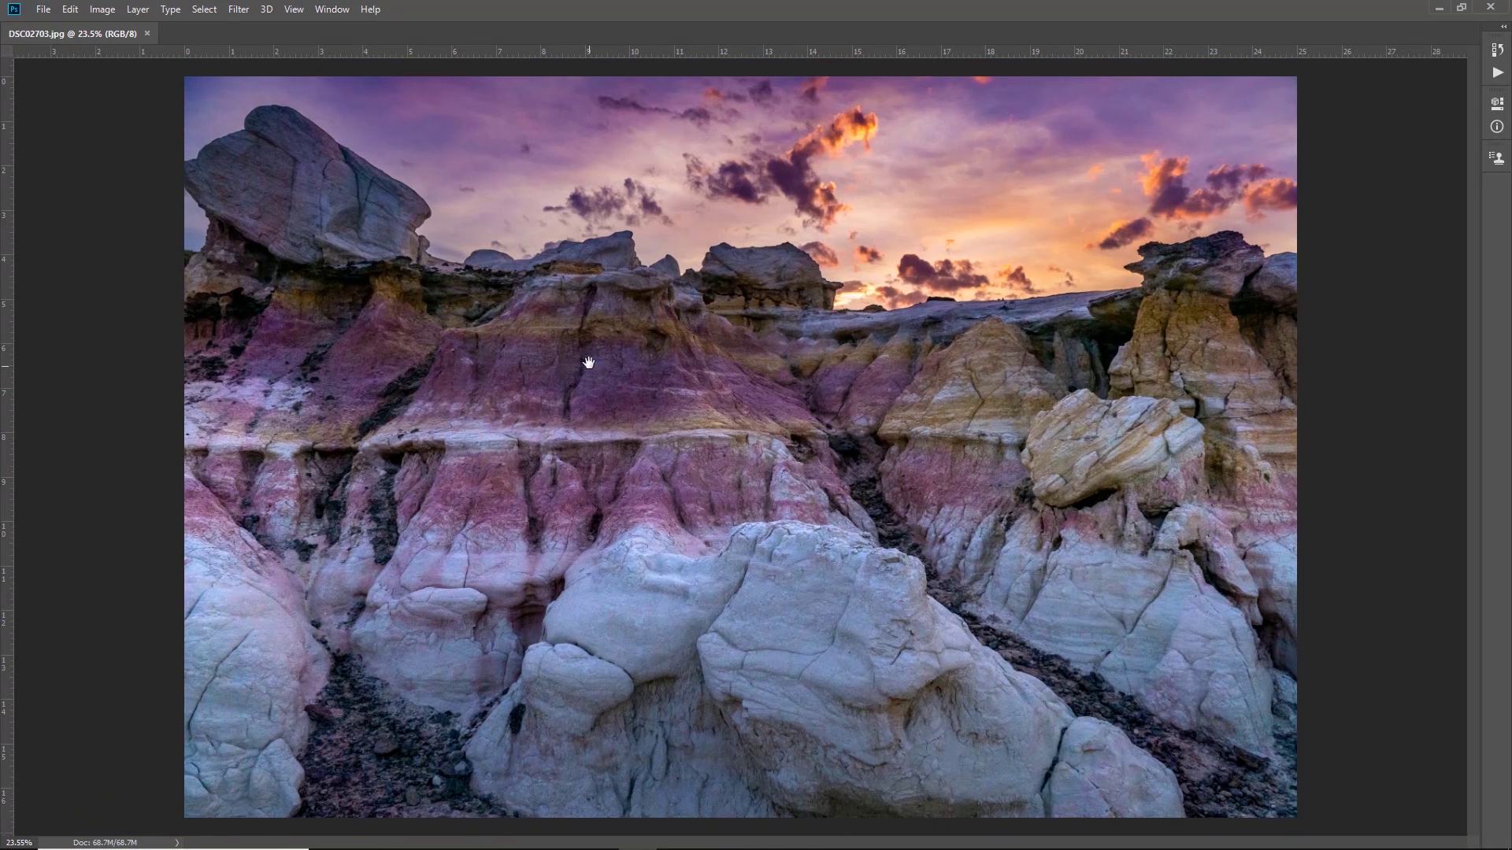
{"action": "left_click", "coordinate": [331, 9]}
{"action": "left_click", "coordinate": [354, 536]}
Reset the Photography workspace from the Window menu
{"action": "left_click", "coordinate": [332, 10]}
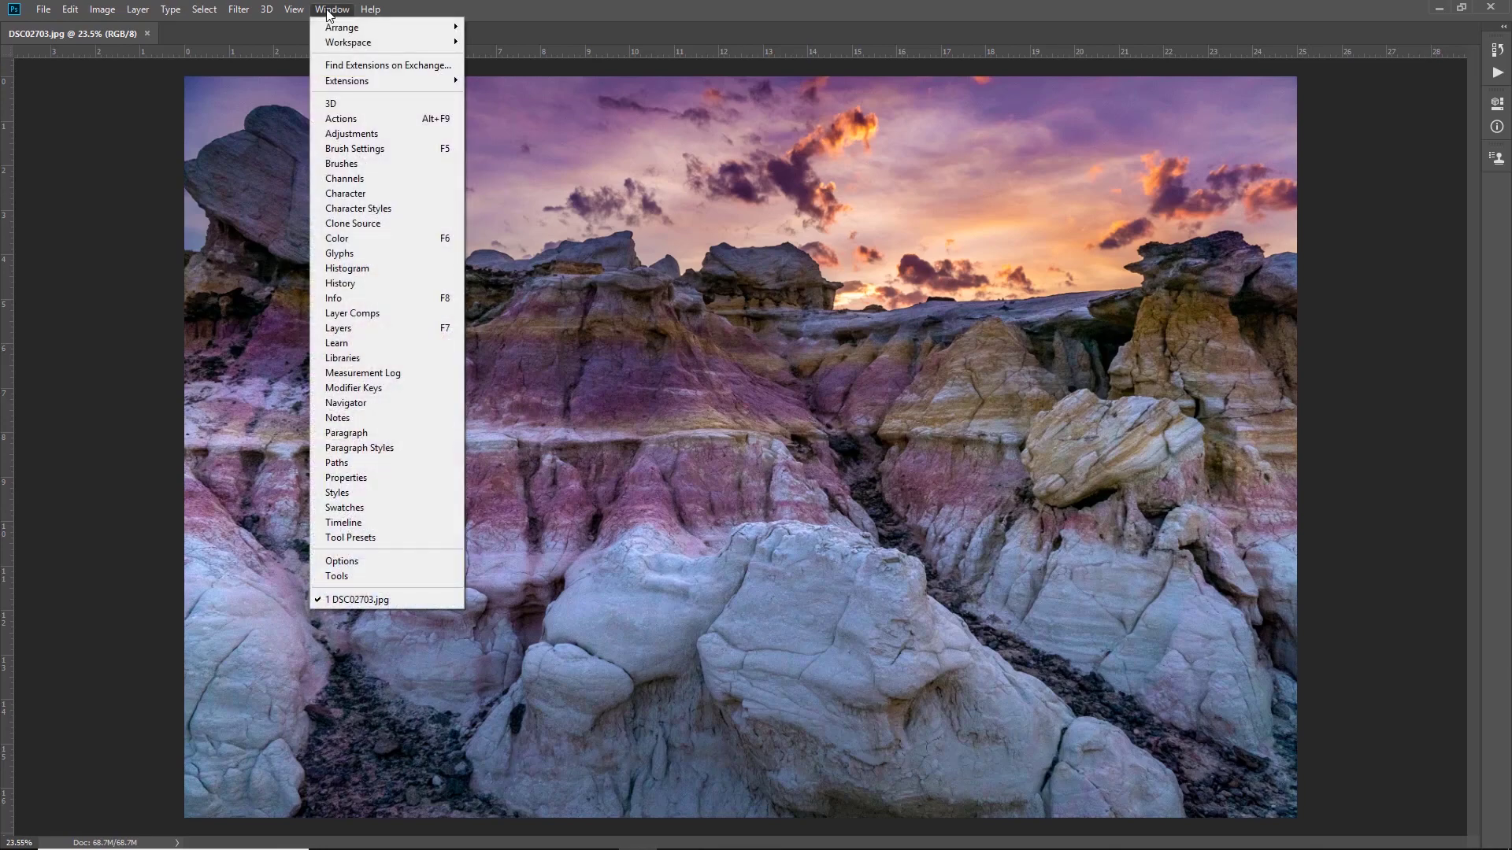
{"action": "mouse_move", "coordinate": [517, 61]}
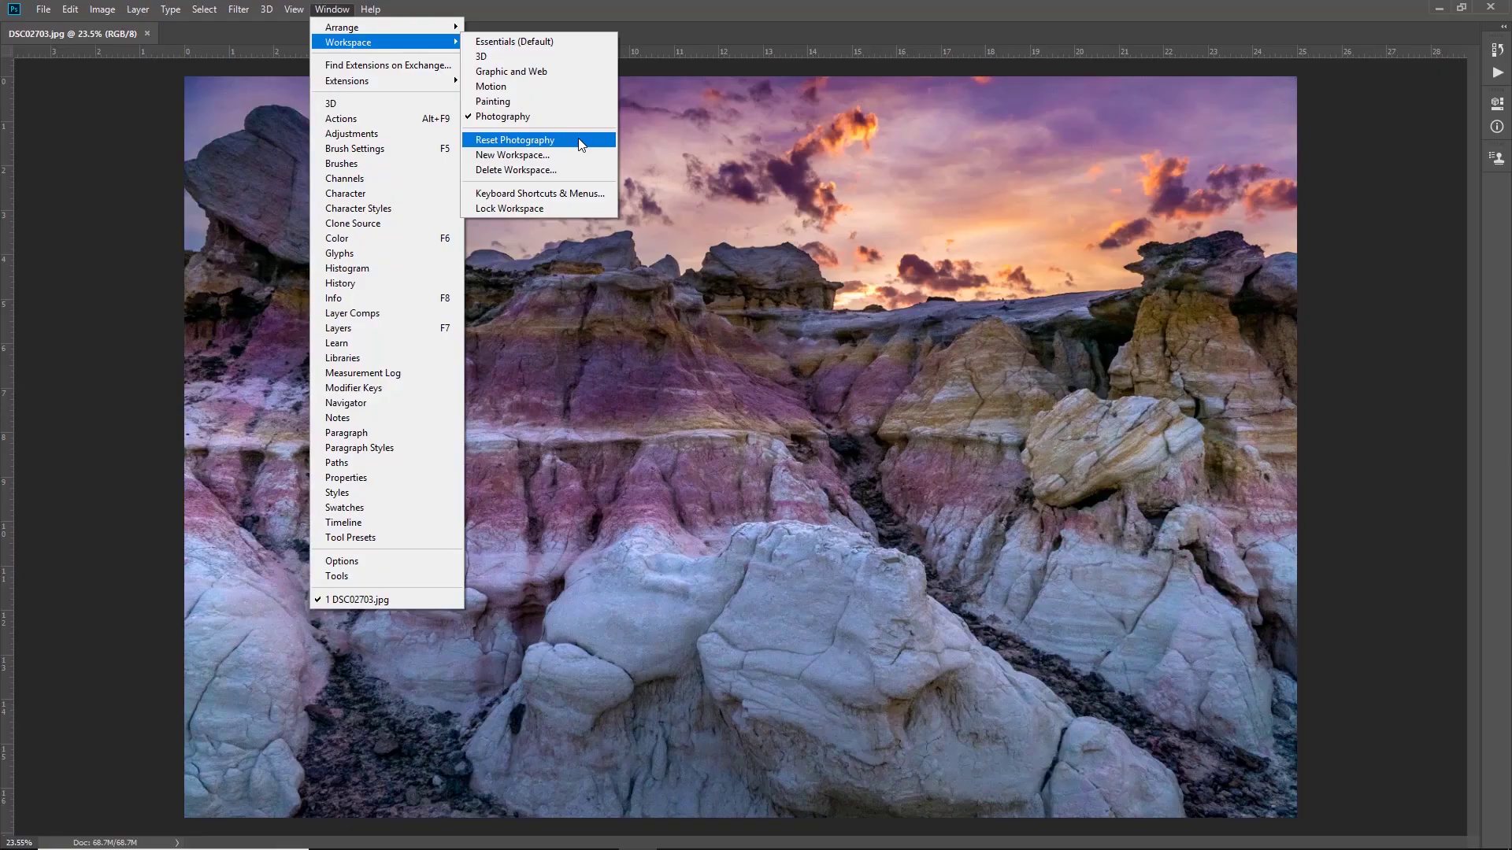
{"action": "left_click", "coordinate": [580, 144]}
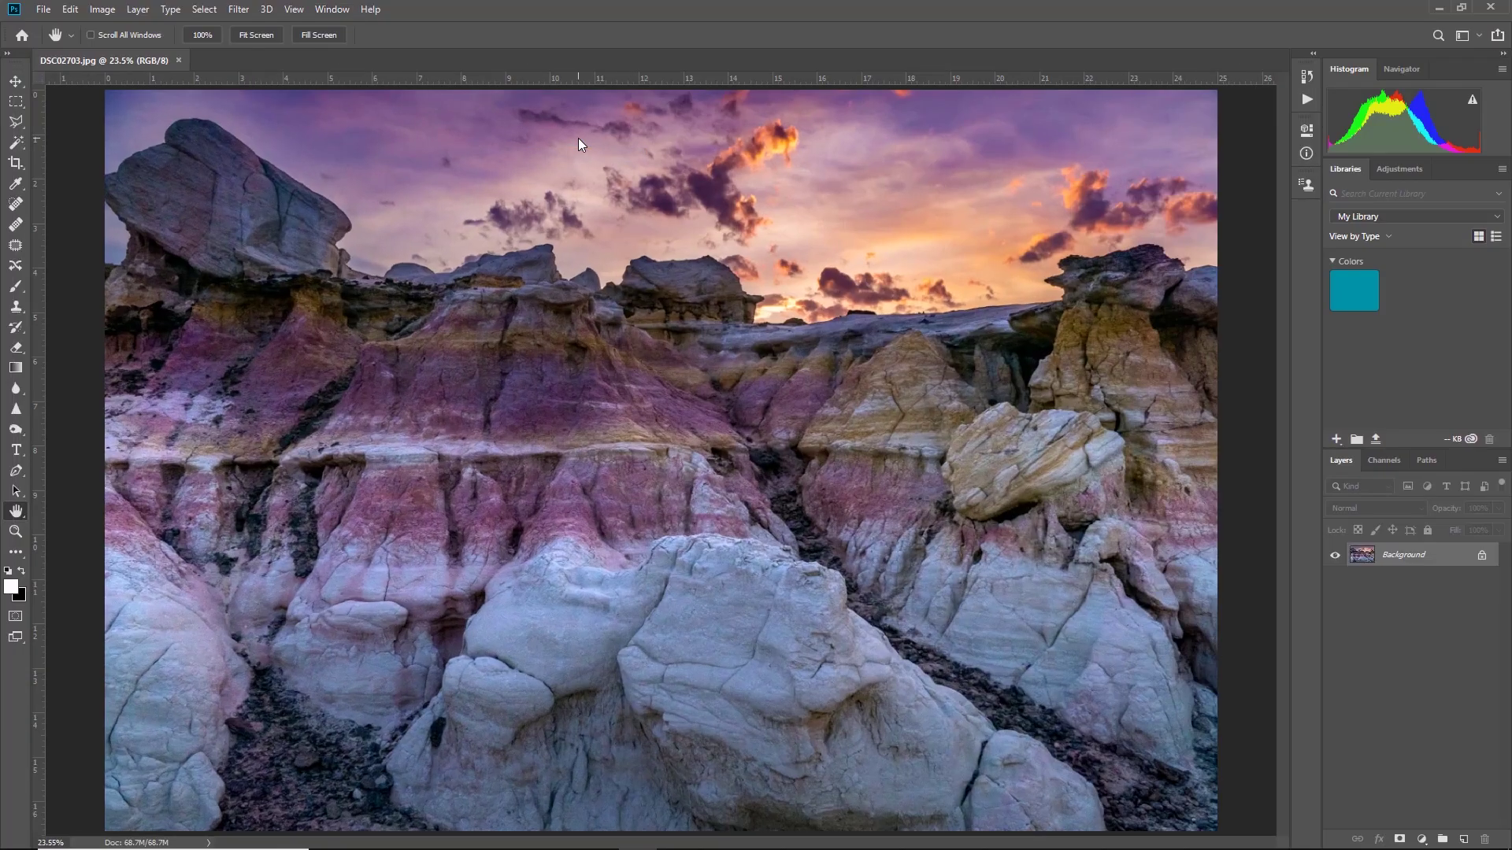